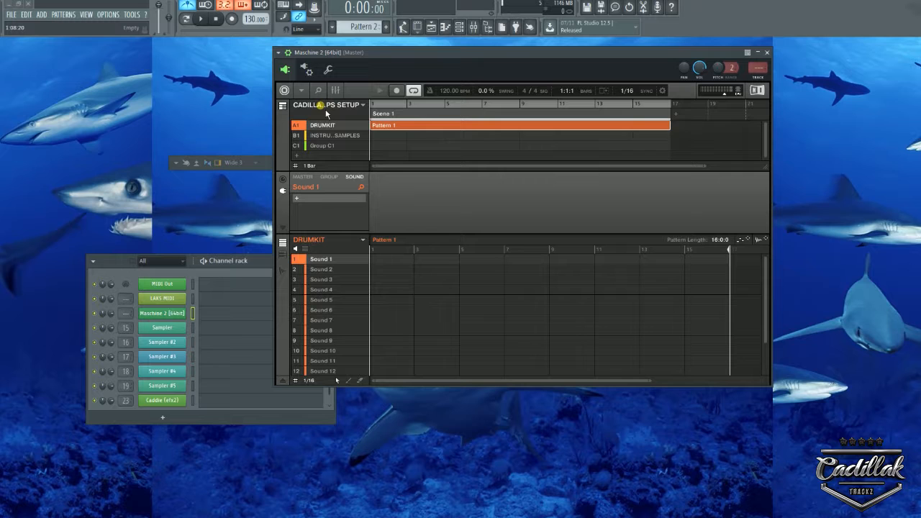
{"action": "left_click", "coordinate": [363, 107]}
{"action": "left_click", "coordinate": [349, 108]}
{"action": "right_click", "coordinate": [308, 125]}
{"action": "left_click", "coordinate": [309, 110]}
{"action": "right_click", "coordinate": [322, 137]}
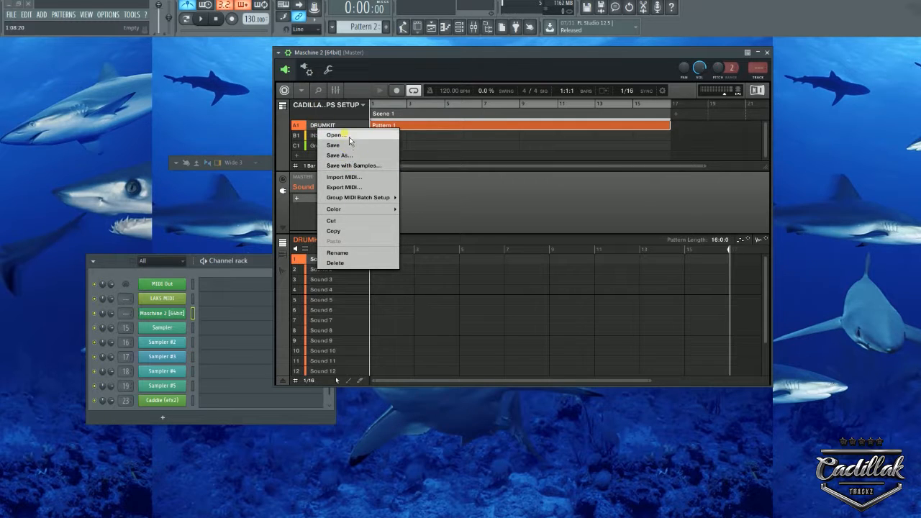
{"action": "left_click", "coordinate": [346, 136]}
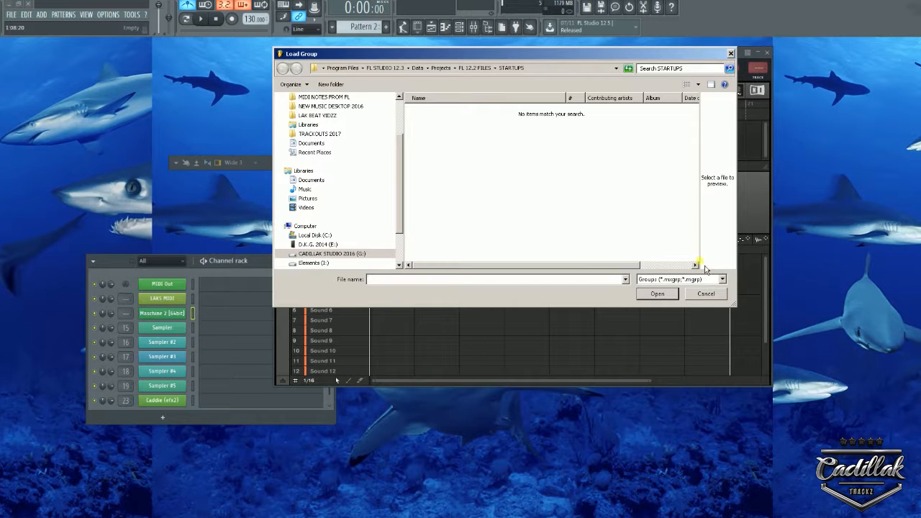
{"action": "left_click", "coordinate": [706, 294]}
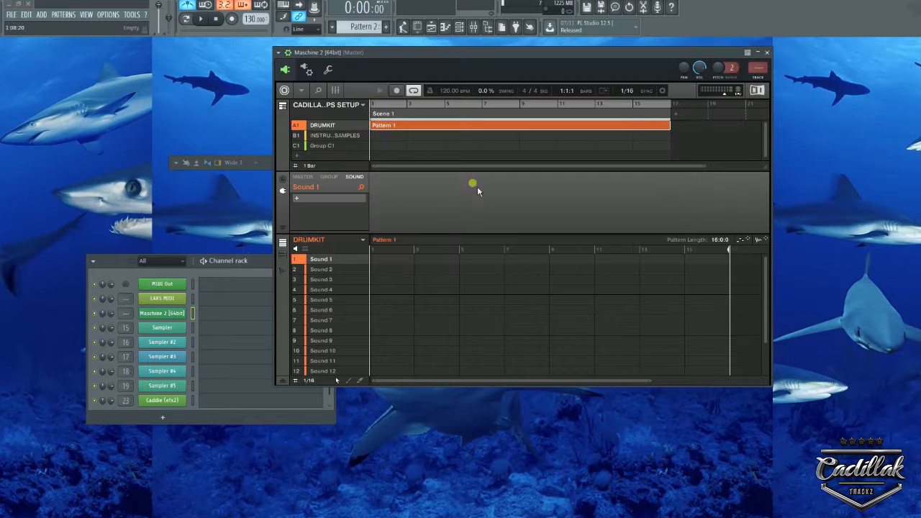
{"action": "left_click", "coordinate": [363, 105]}
{"action": "left_click", "coordinate": [354, 106]}
{"action": "right_click", "coordinate": [325, 240]}
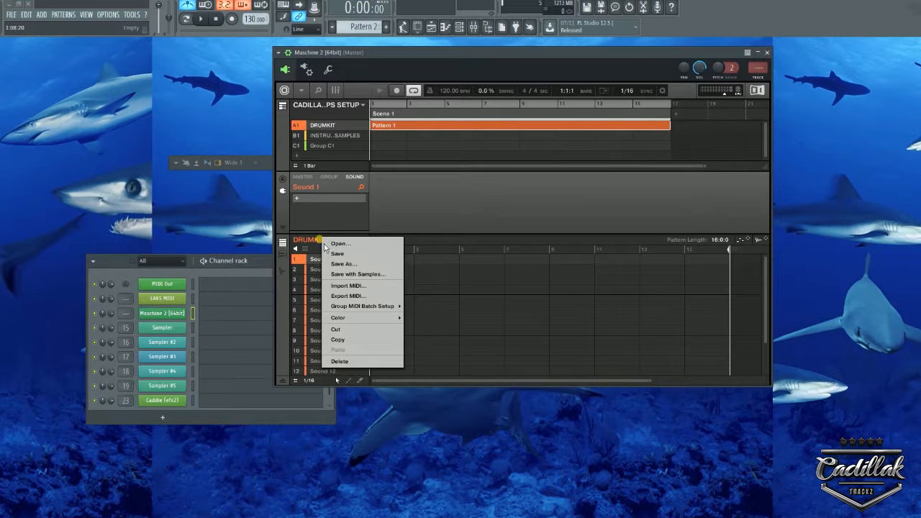
{"action": "left_click", "coordinate": [335, 109]}
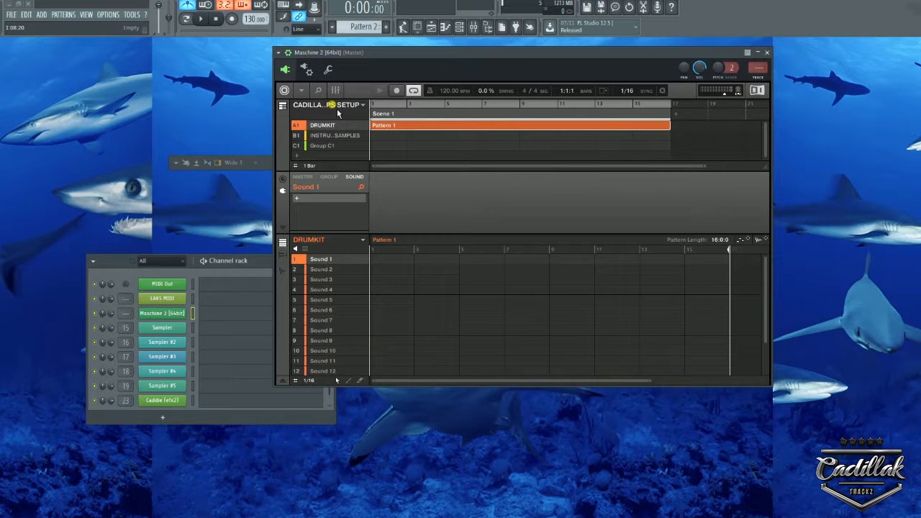
{"action": "left_click", "coordinate": [301, 91]}
{"action": "mouse_move", "coordinate": [335, 118]}
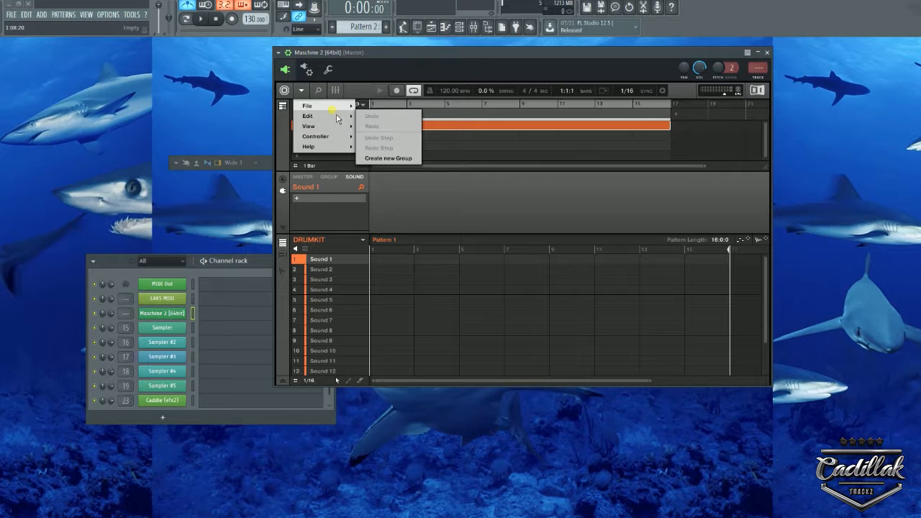
{"action": "left_click", "coordinate": [396, 139]}
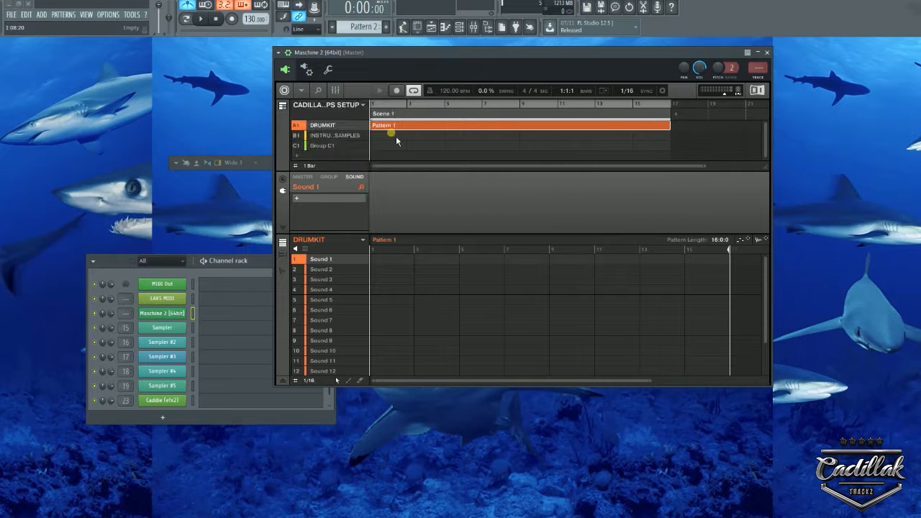
{"action": "left_click", "coordinate": [302, 92]}
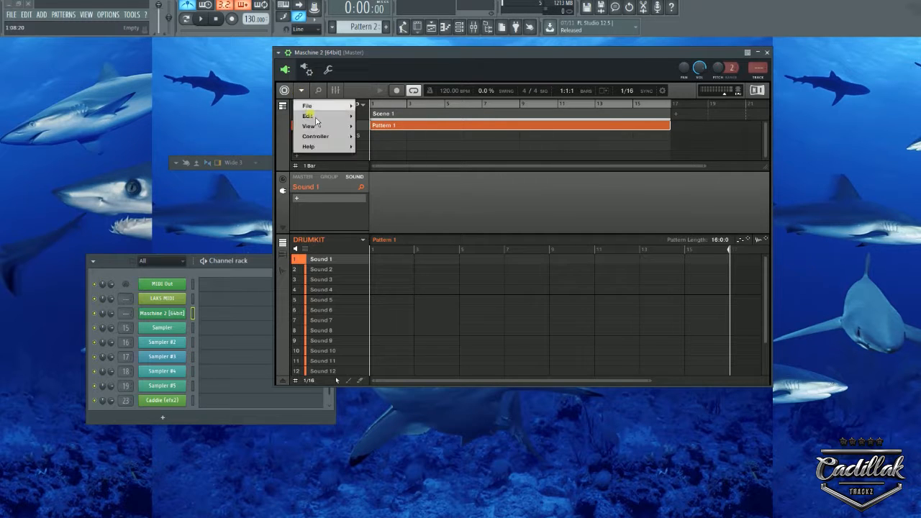
{"action": "mouse_move", "coordinate": [328, 108]}
{"action": "left_click", "coordinate": [375, 121]}
{"action": "left_click", "coordinate": [445, 197]}
{"action": "scroll", "coordinate": [456, 201], "scroll_direction": "down", "scroll_amount": 5}
{"action": "left_click", "coordinate": [456, 204]}
{"action": "scroll", "coordinate": [456, 205], "scroll_direction": "up", "scroll_amount": 5}
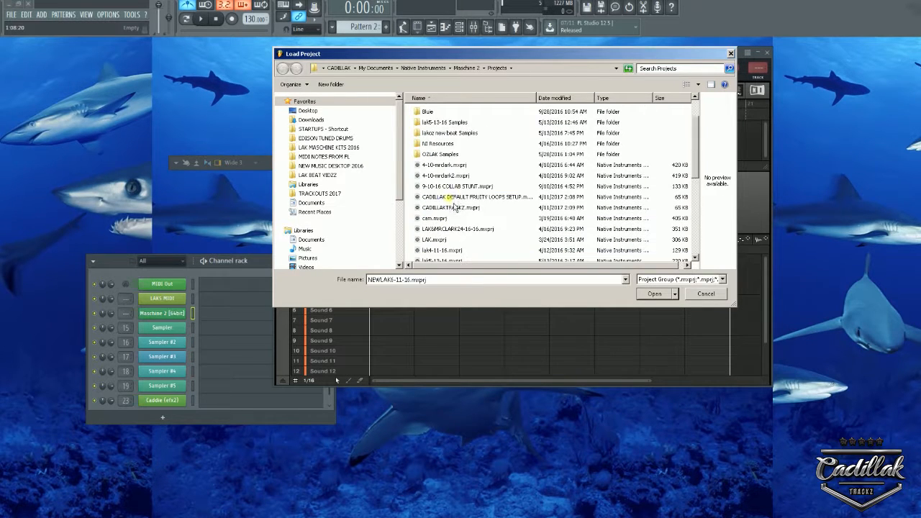
{"action": "left_click", "coordinate": [703, 296]}
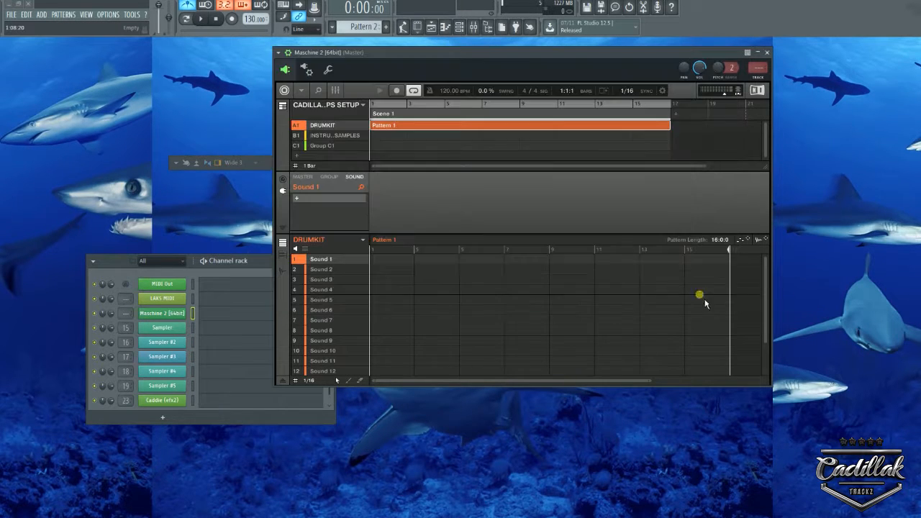
{"action": "left_click", "coordinate": [301, 91]}
{"action": "left_click", "coordinate": [306, 69]}
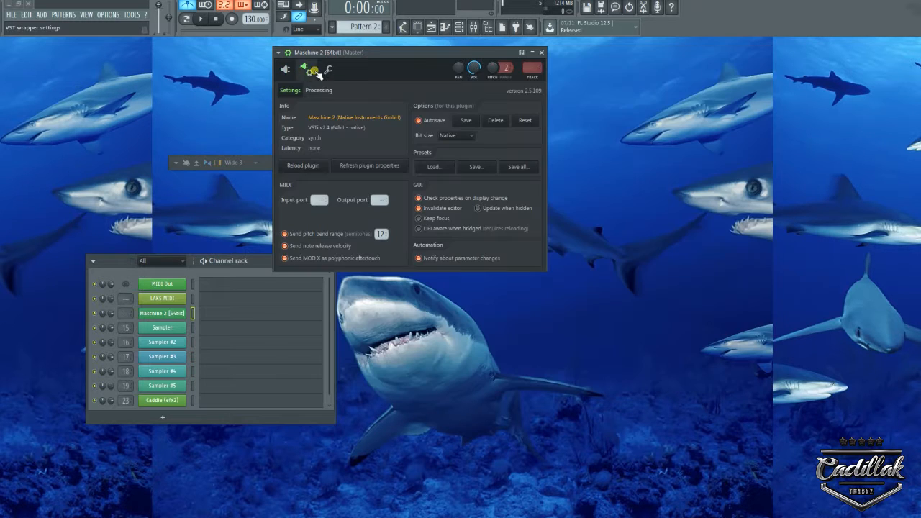
{"action": "left_click", "coordinate": [326, 92]}
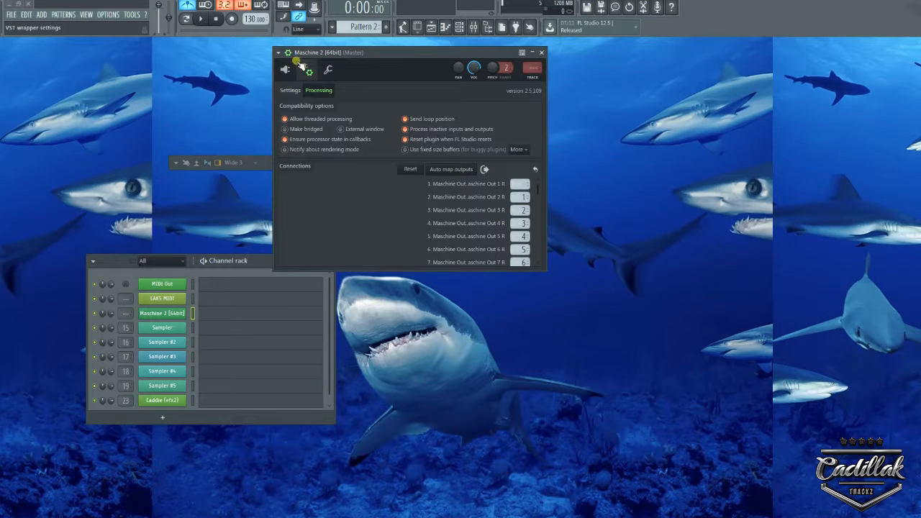
{"action": "left_click", "coordinate": [328, 70]}
{"action": "left_click", "coordinate": [288, 70]}
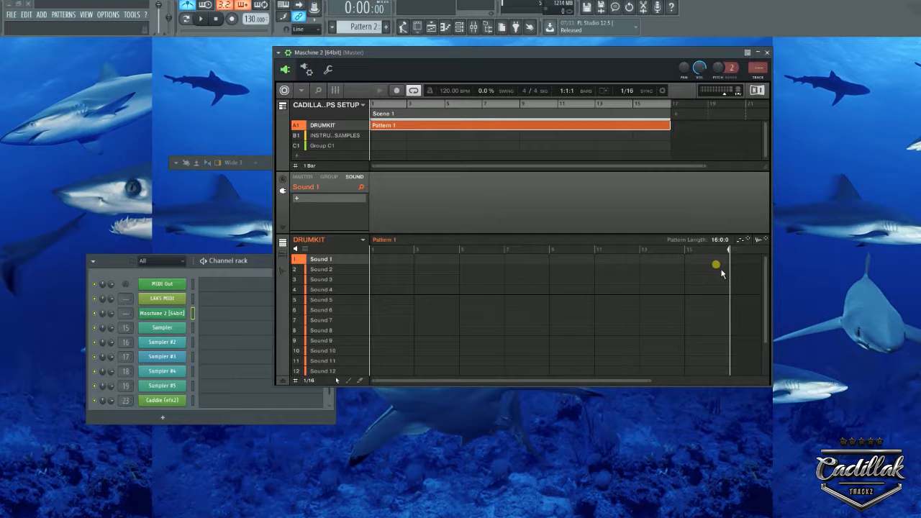
{"action": "left_click", "coordinate": [335, 136]}
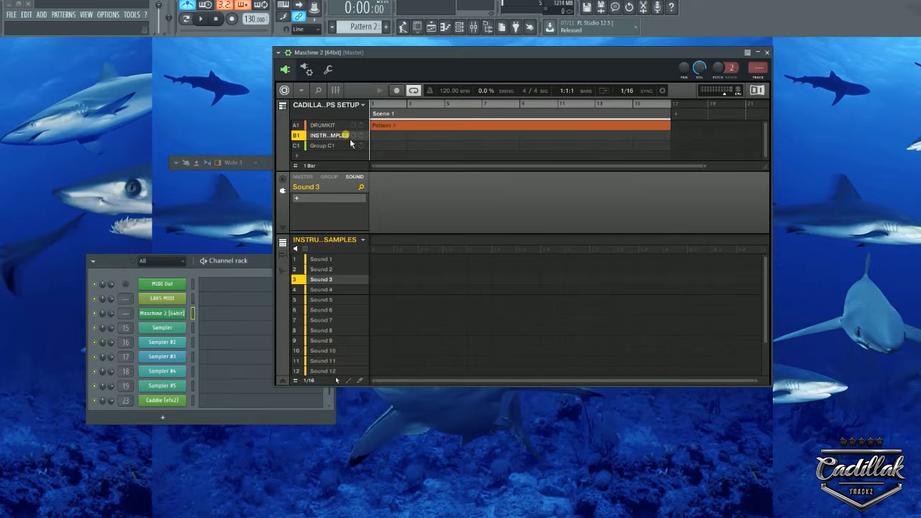
{"action": "left_click", "coordinate": [335, 148]}
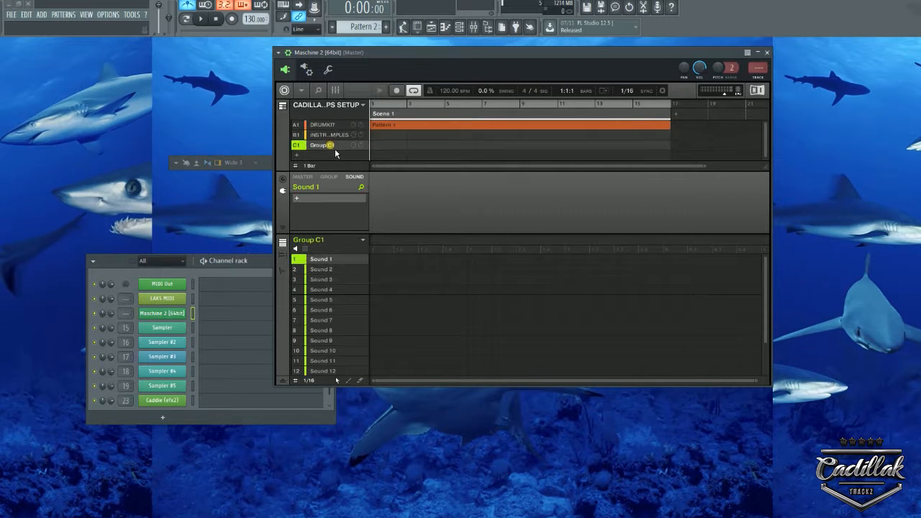
{"action": "left_click", "coordinate": [339, 136]}
{"action": "left_click", "coordinate": [341, 145]}
{"action": "left_click", "coordinate": [341, 136]}
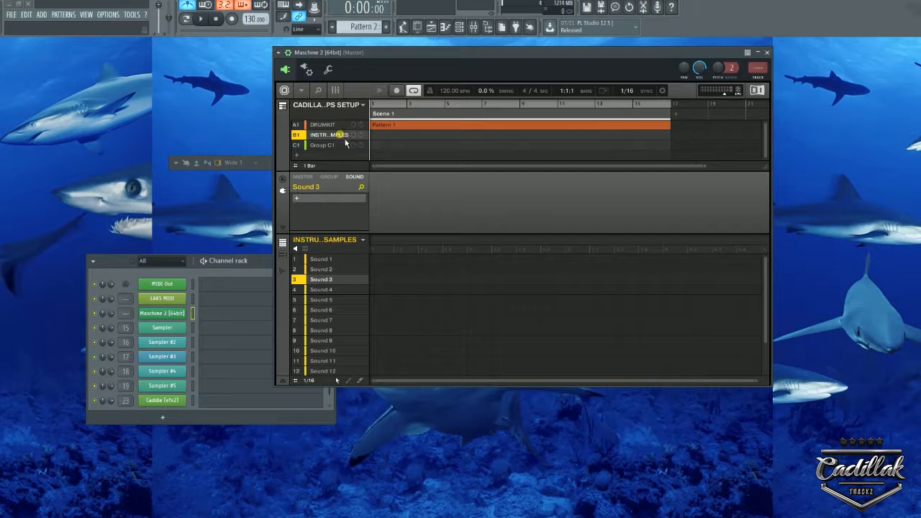
{"action": "left_click", "coordinate": [338, 126]}
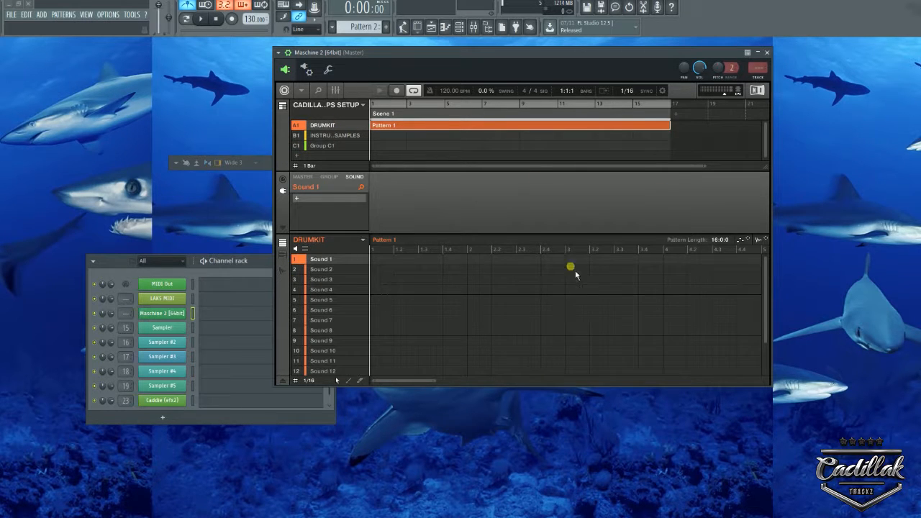
{"action": "left_click", "coordinate": [300, 90]}
{"action": "mouse_move", "coordinate": [326, 108]}
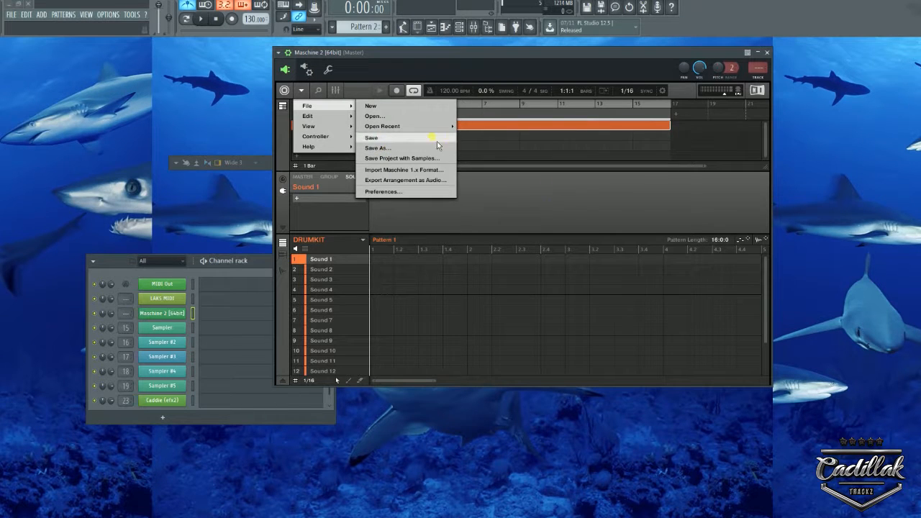
{"action": "left_click", "coordinate": [472, 174]}
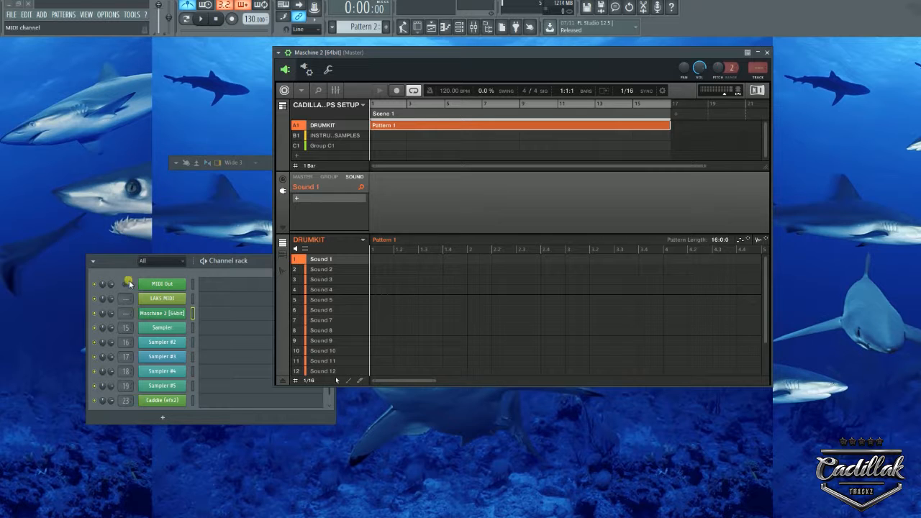
Check and close the insert 15 Sampler, then open Maschine 2 over the Channel rack.
{"action": "left_click", "coordinate": [171, 328]}
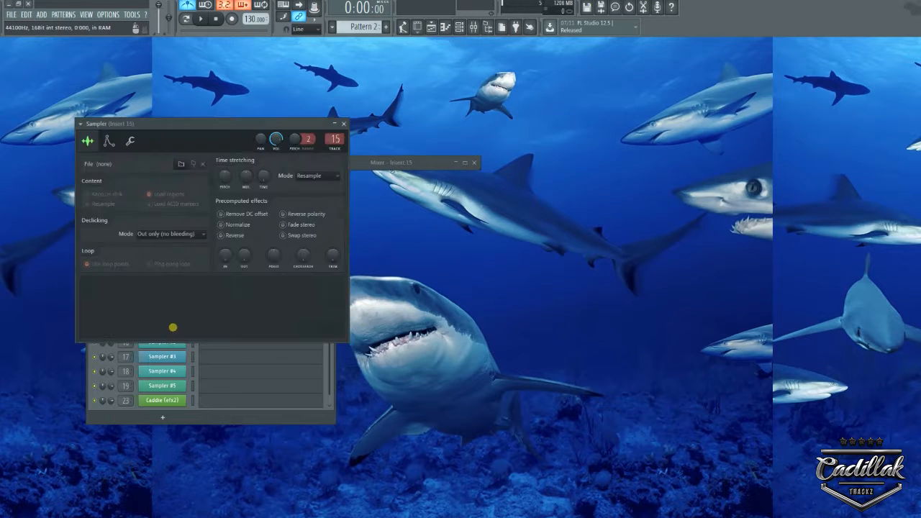
{"action": "left_click", "coordinate": [343, 123]}
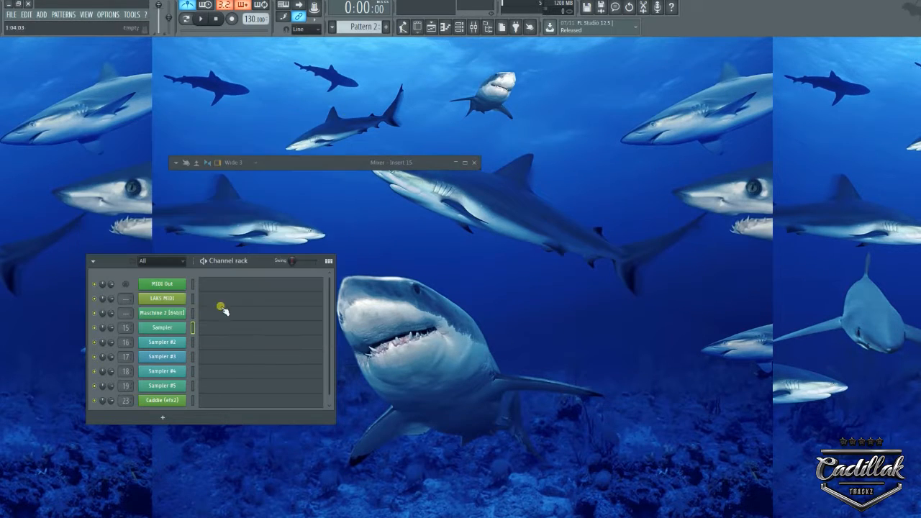
{"action": "left_click", "coordinate": [192, 314]}
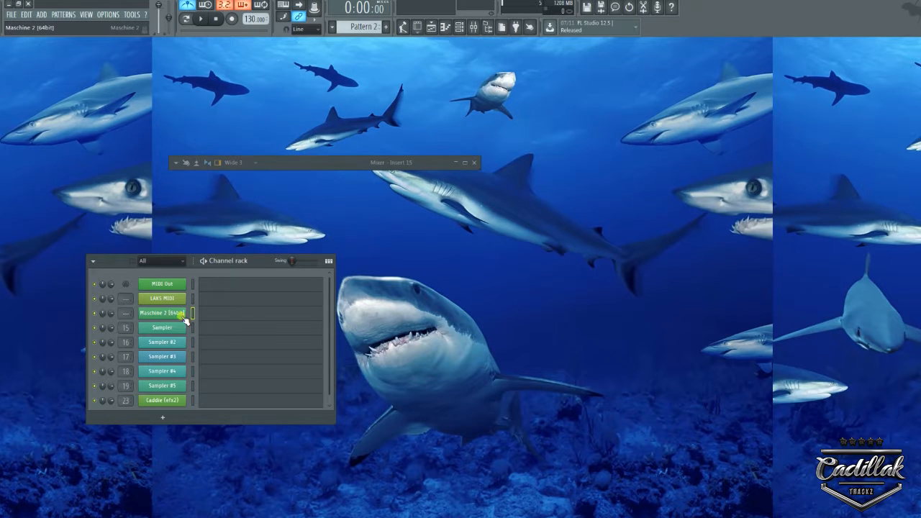
{"action": "left_click", "coordinate": [183, 316]}
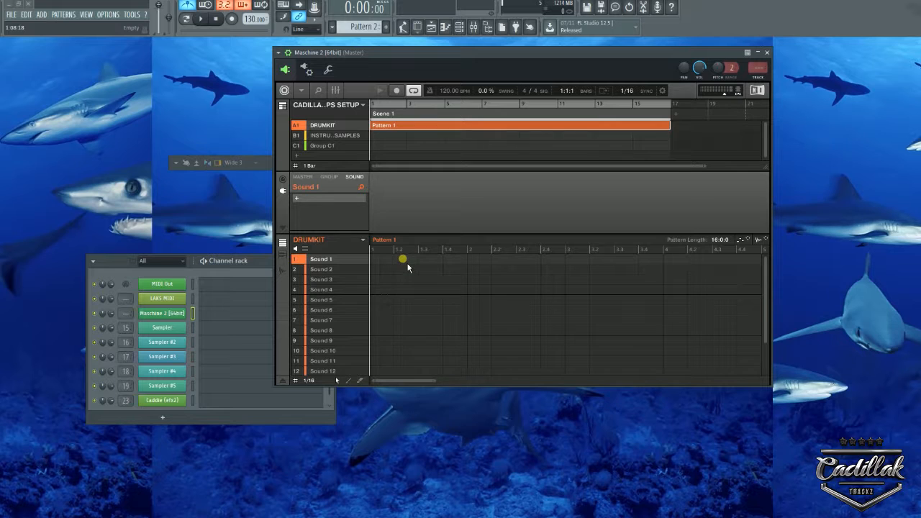
{"action": "left_click", "coordinate": [476, 31]}
Close the Maschine 2 window and expand the mixer to fill the screen.
{"action": "key", "text": "F5"}
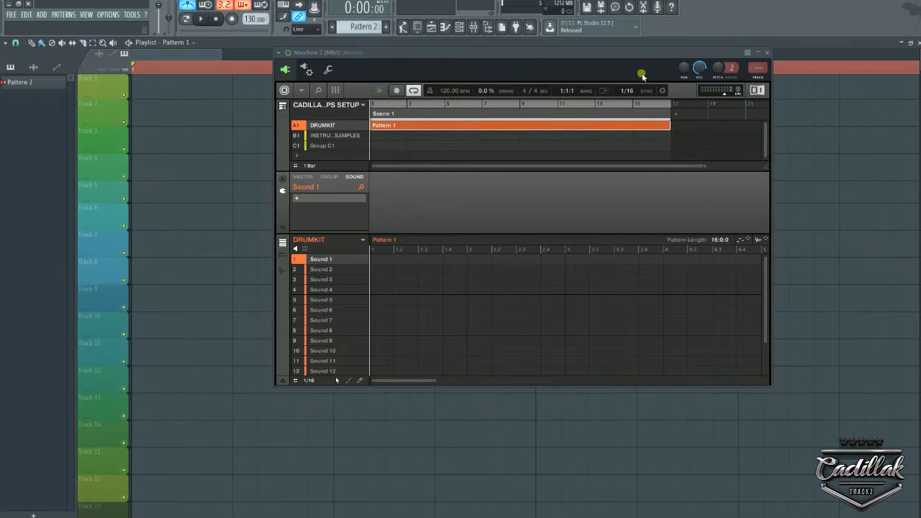
{"action": "left_click", "coordinate": [767, 54]}
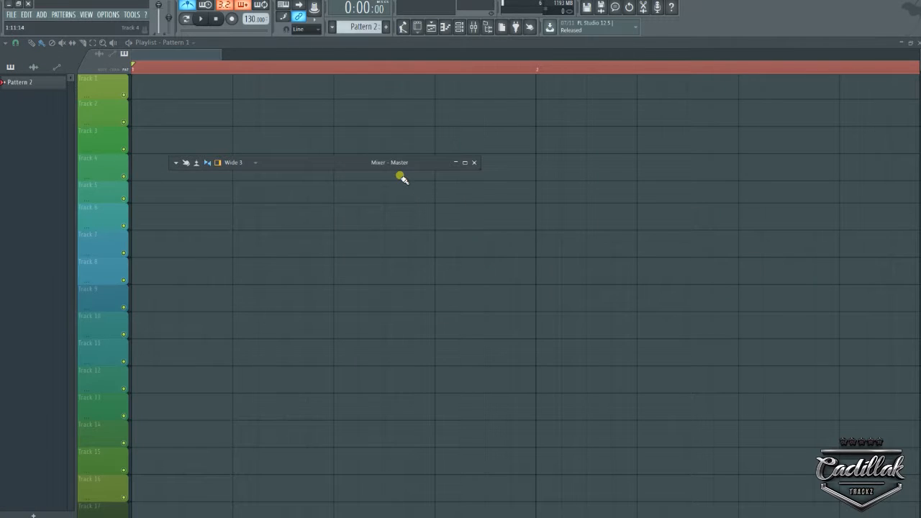
{"action": "double_click", "coordinate": [401, 175]}
Check effects on REVERB, RS127 RACK, TRANSIENT MASTER, SATURATION, drum, SNARE 1, 808 and Master inserts.
{"action": "left_click", "coordinate": [732, 199]}
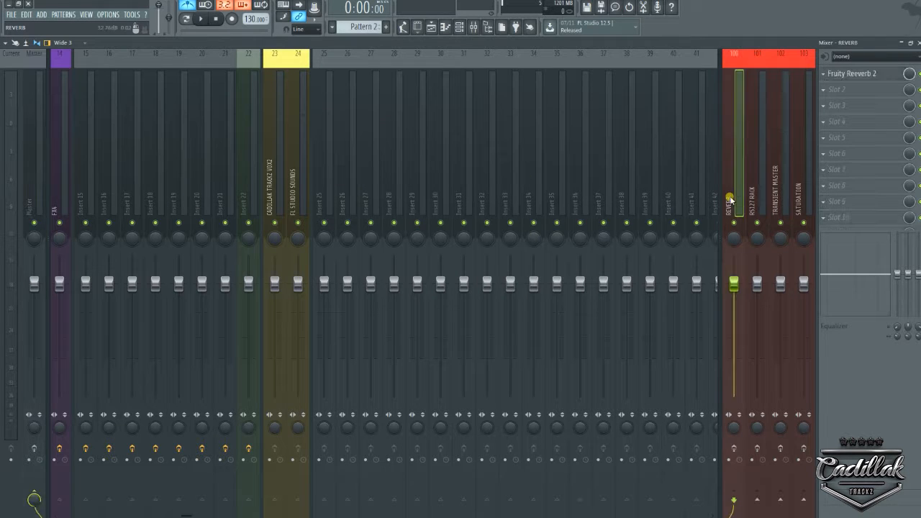
{"action": "left_click", "coordinate": [752, 197]}
{"action": "left_click", "coordinate": [781, 192]}
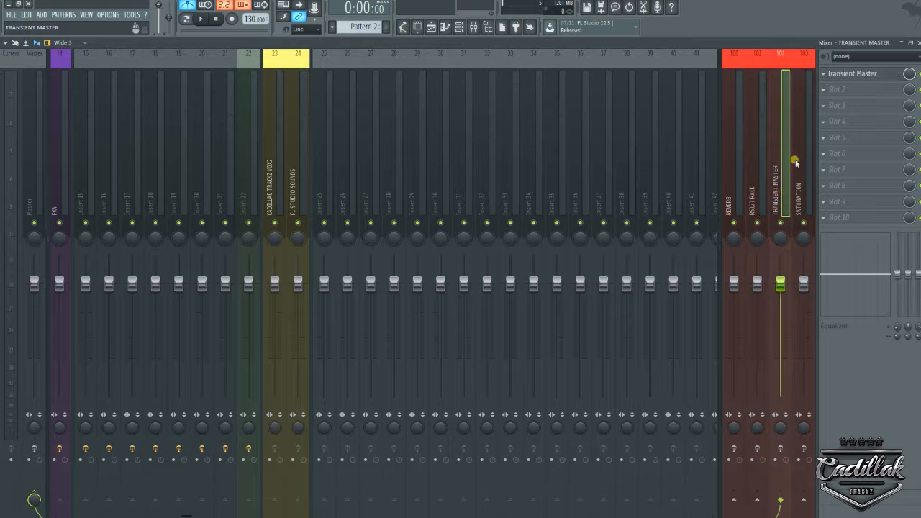
{"action": "left_click", "coordinate": [798, 176]}
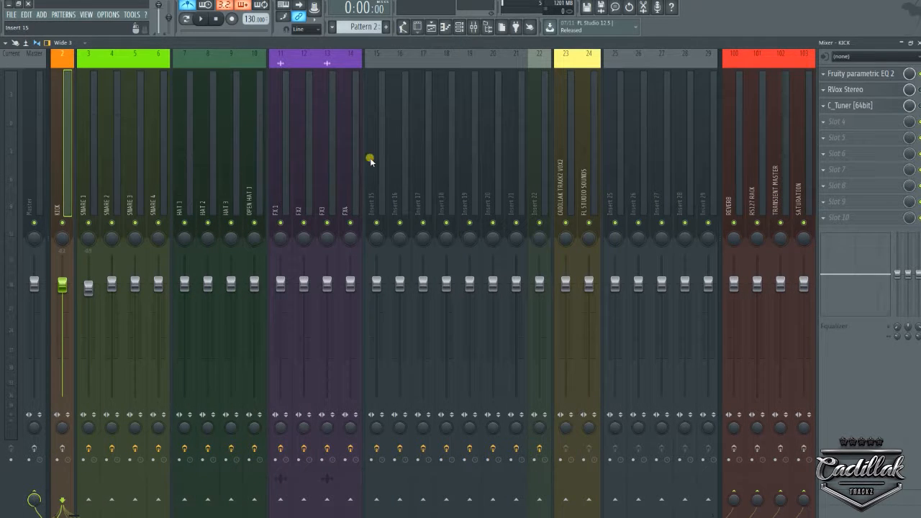
{"action": "left_click", "coordinate": [244, 165]}
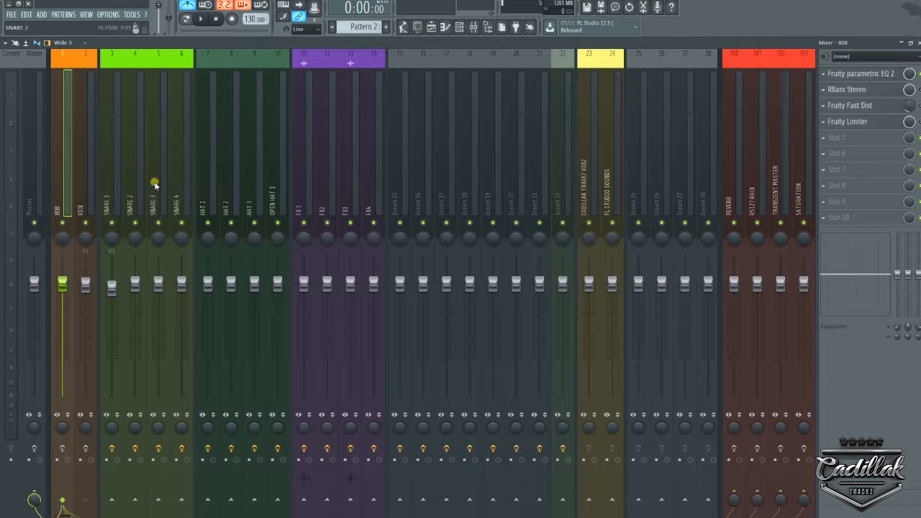
{"action": "left_click", "coordinate": [104, 192]}
{"action": "left_click", "coordinate": [65, 191]}
{"action": "left_click", "coordinate": [31, 182]}
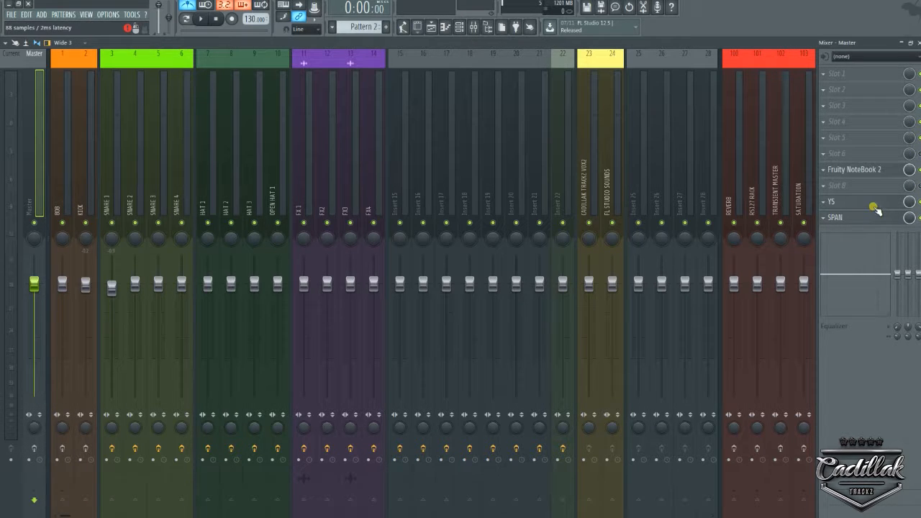
Minimize and restore FL Studio, then close the Mixer and Playlist.
{"action": "left_click", "coordinate": [7, 4]}
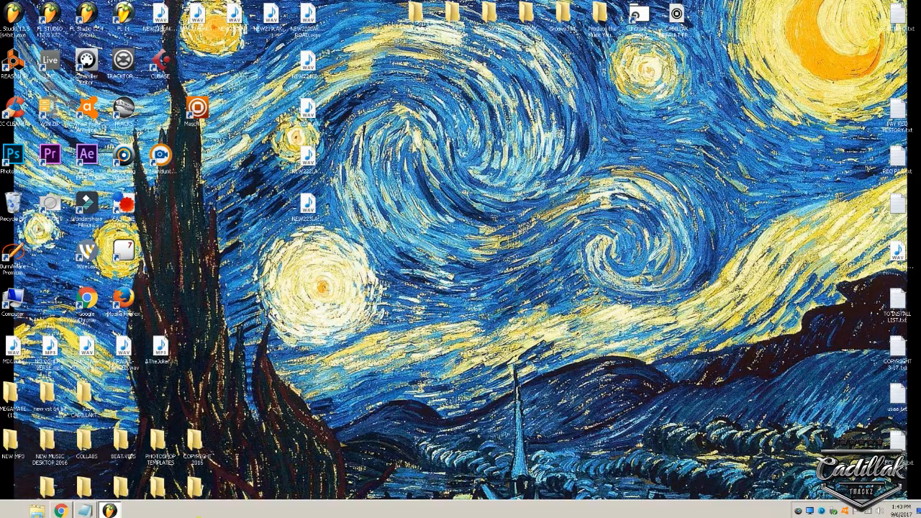
{"action": "left_click", "coordinate": [110, 511]}
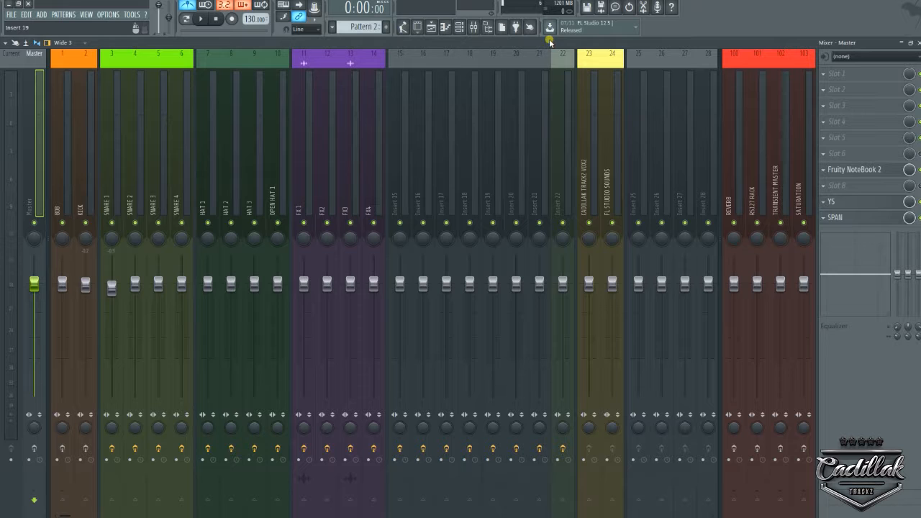
{"action": "left_click", "coordinate": [918, 44]}
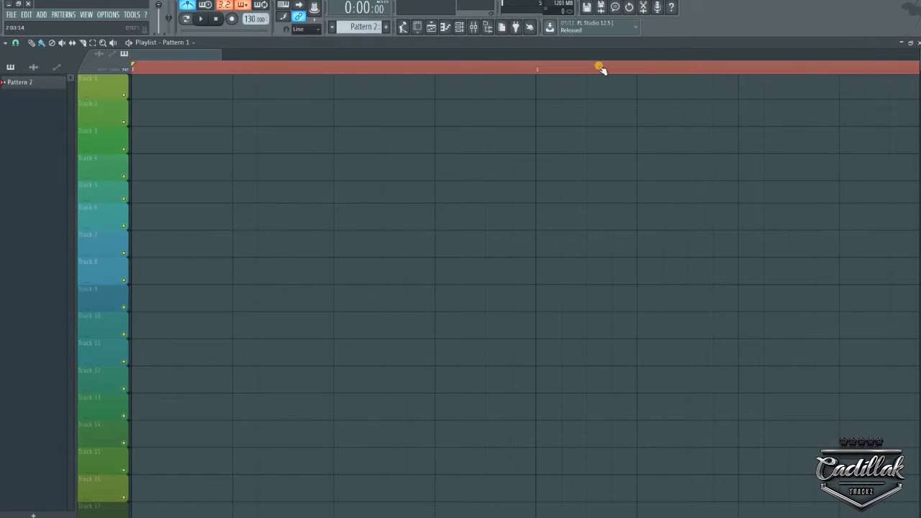
{"action": "left_click", "coordinate": [918, 49]}
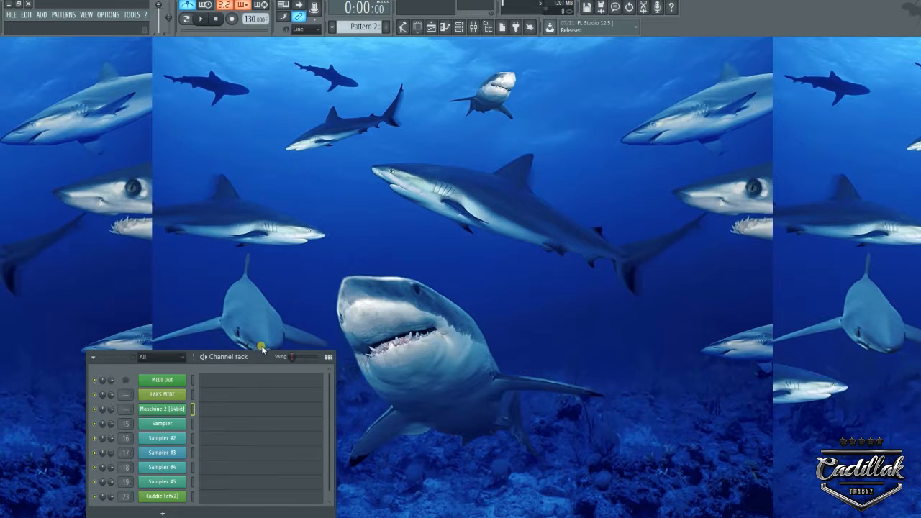
Move the Channel rack to the screen centre and bring up the File menu for saving.
{"action": "left_click_drag", "start_coordinate": [266, 357], "coordinate": [535, 120]}
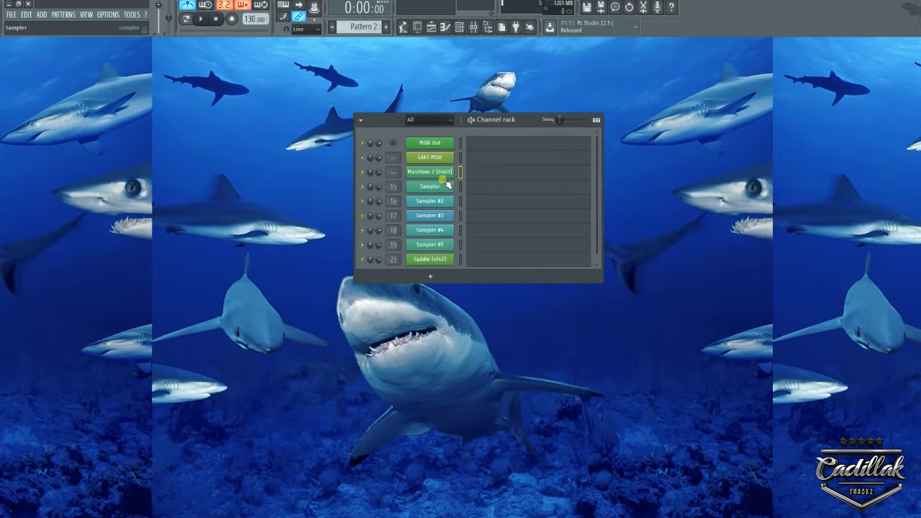
{"action": "left_click", "coordinate": [12, 17]}
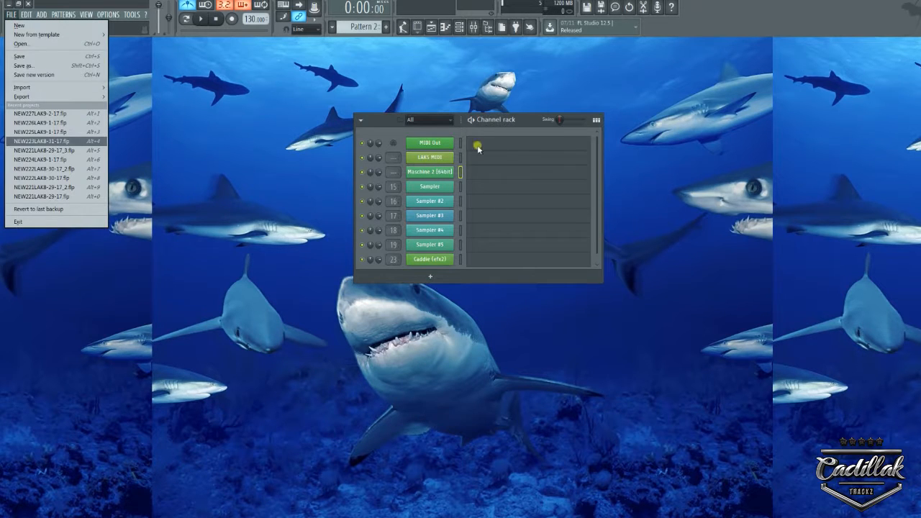
{"action": "left_click", "coordinate": [473, 26]}
{"action": "left_click", "coordinate": [475, 27]}
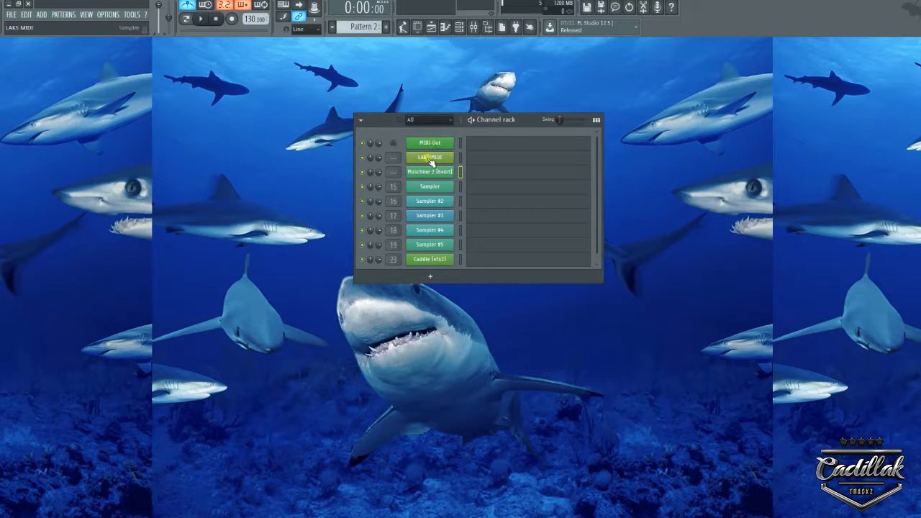
{"action": "left_click", "coordinate": [13, 15]}
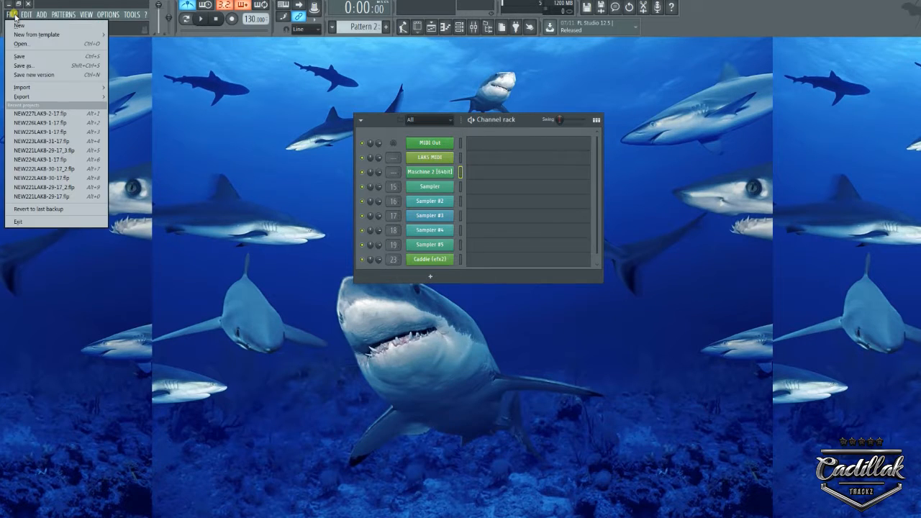
Start Save as and browse to Program Files\FL Studio 12.5.0.59\Data\Projects.
{"action": "left_click", "coordinate": [16, 66]}
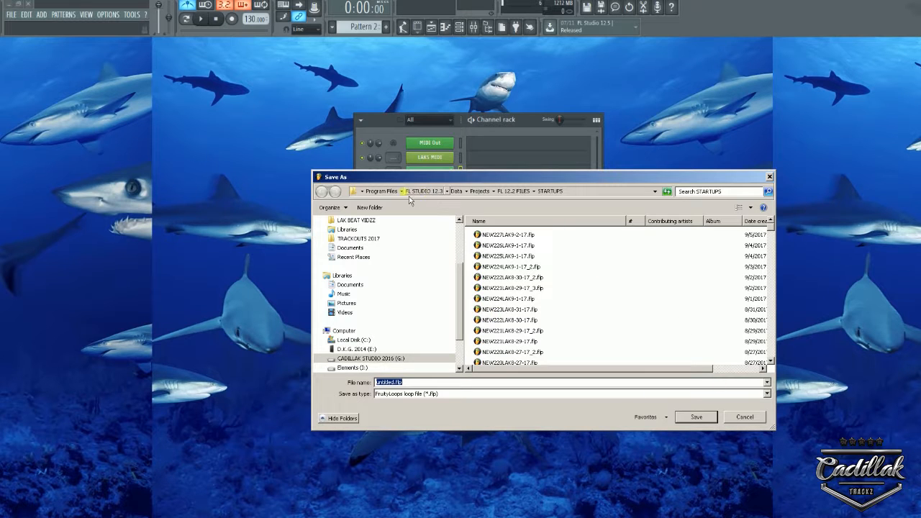
{"action": "left_click", "coordinate": [387, 191]}
{"action": "left_click", "coordinate": [509, 320]}
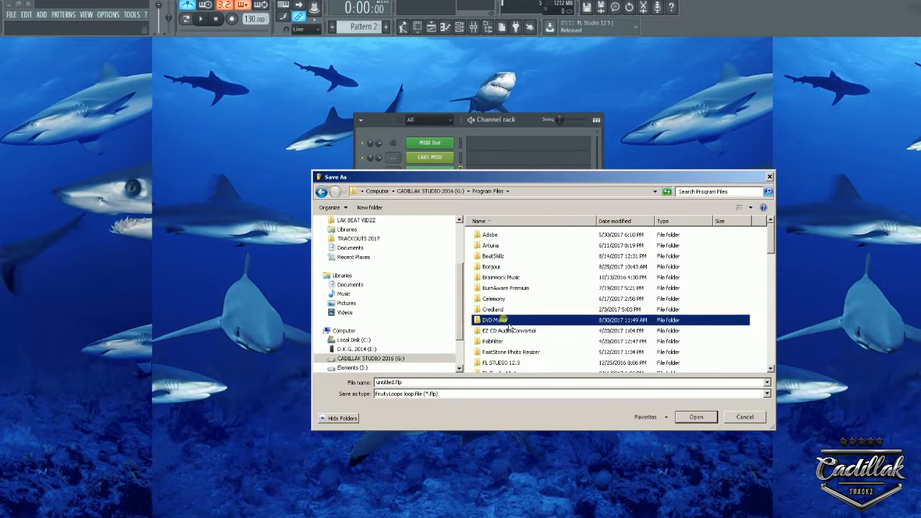
{"action": "scroll", "coordinate": [513, 324], "scroll_direction": "down", "scroll_amount": 3}
{"action": "double_click", "coordinate": [515, 304]}
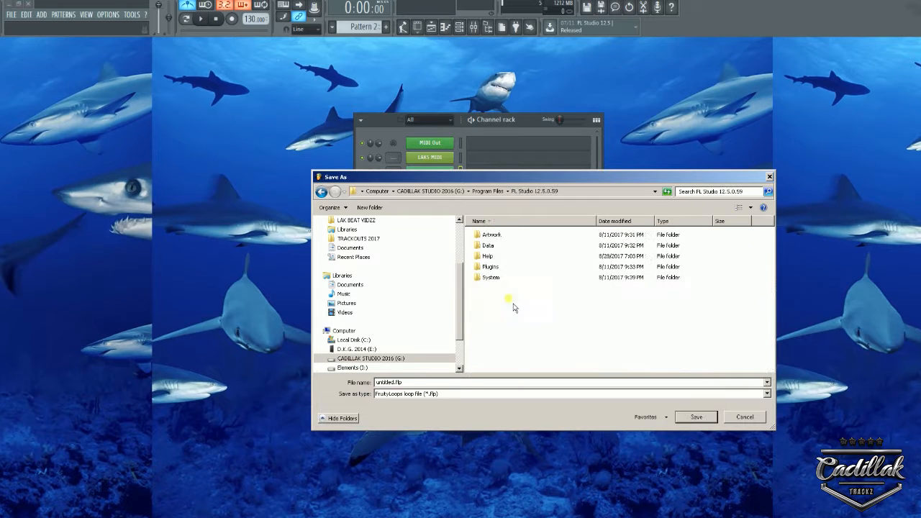
{"action": "double_click", "coordinate": [489, 246]}
{"action": "left_click", "coordinate": [492, 256]}
{"action": "double_click", "coordinate": [493, 256]}
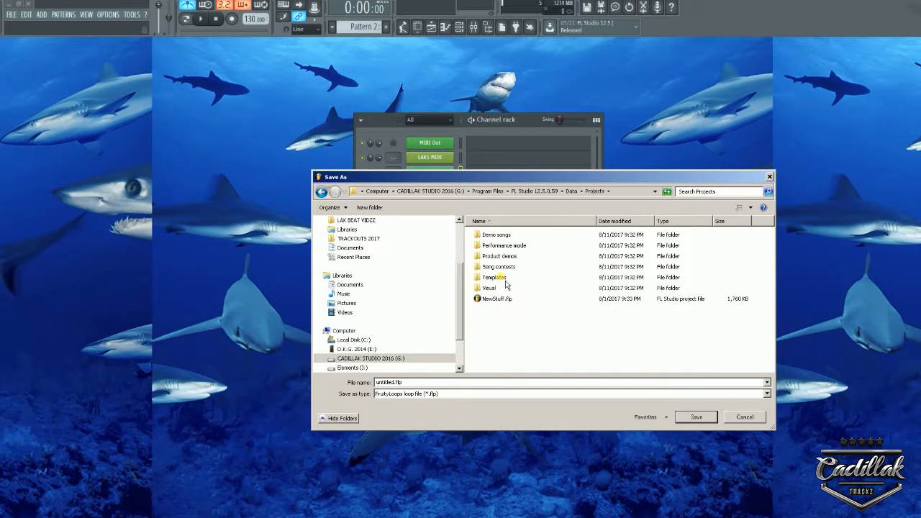
Open Templates\Minimal\Basic to review the template files, then cancel without saving.
{"action": "double_click", "coordinate": [501, 278]}
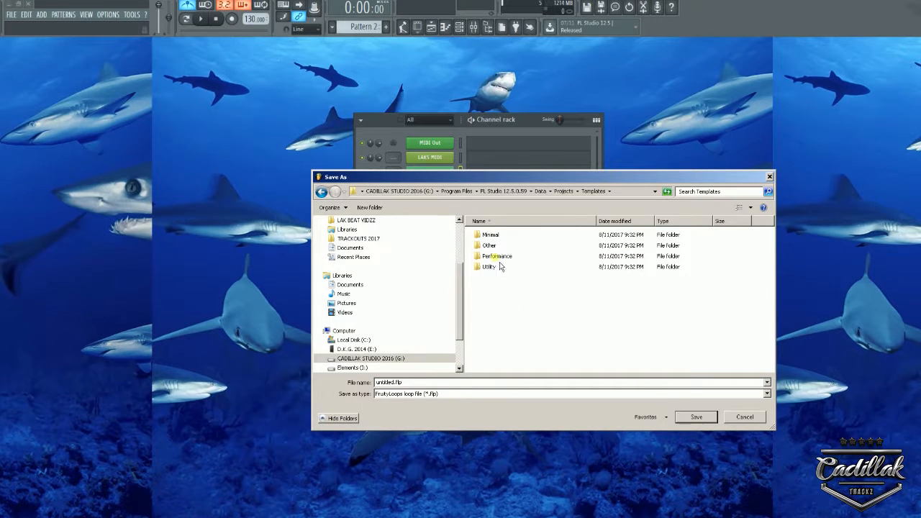
{"action": "double_click", "coordinate": [492, 235]}
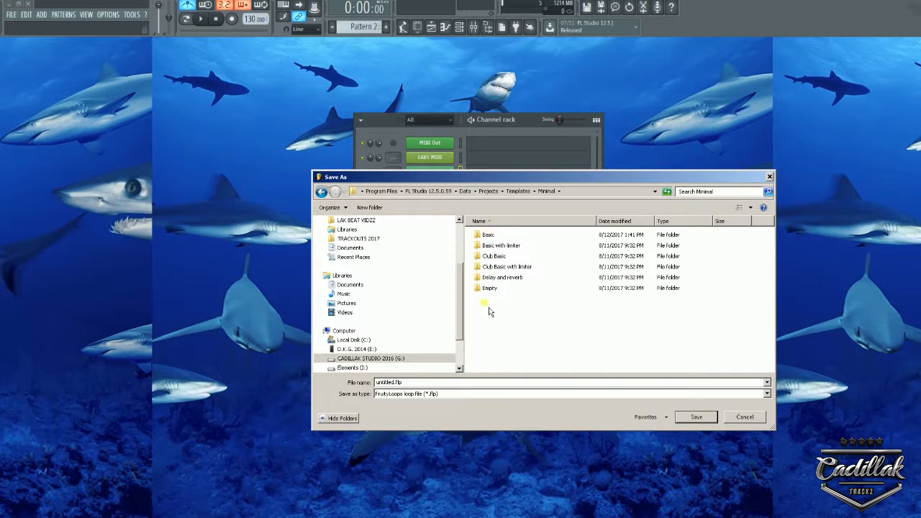
{"action": "double_click", "coordinate": [489, 235]}
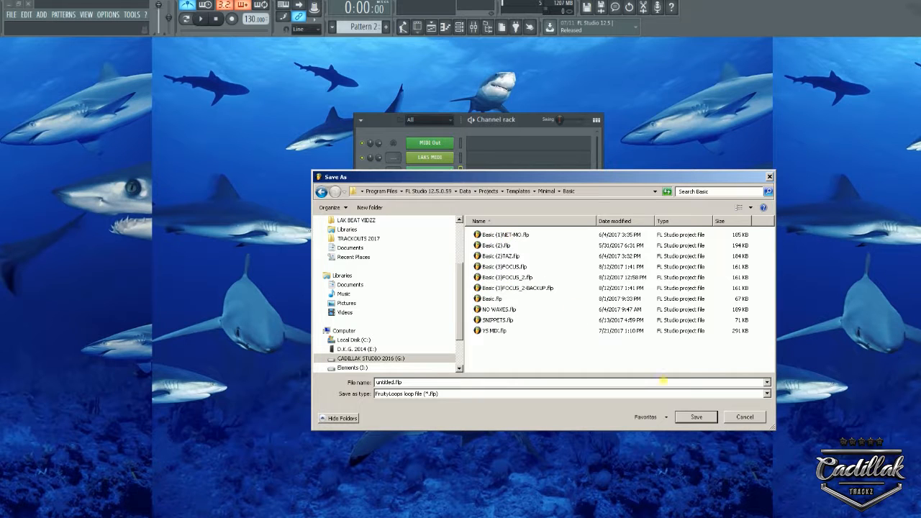
{"action": "left_click", "coordinate": [762, 419]}
Review the Minimal templates under File > New from template, then lower the Channel rack window.
{"action": "left_click", "coordinate": [11, 15]}
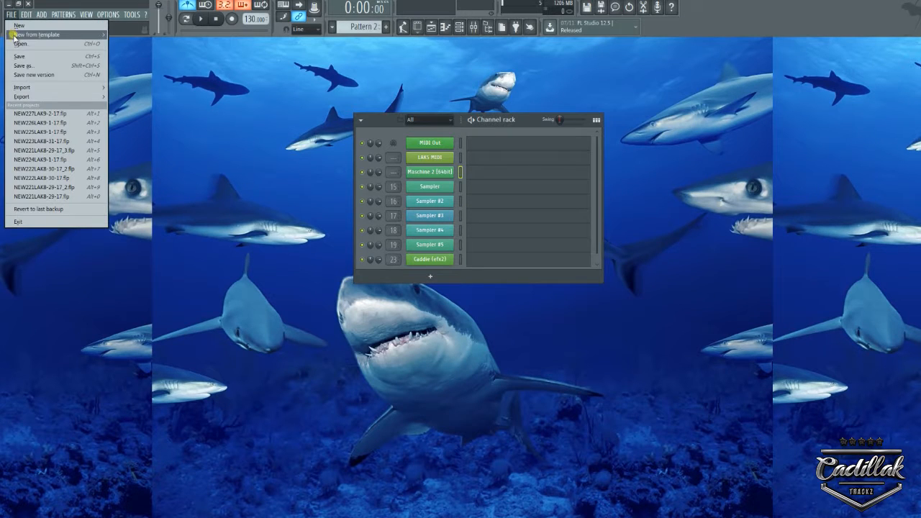
{"action": "mouse_move", "coordinate": [13, 35]}
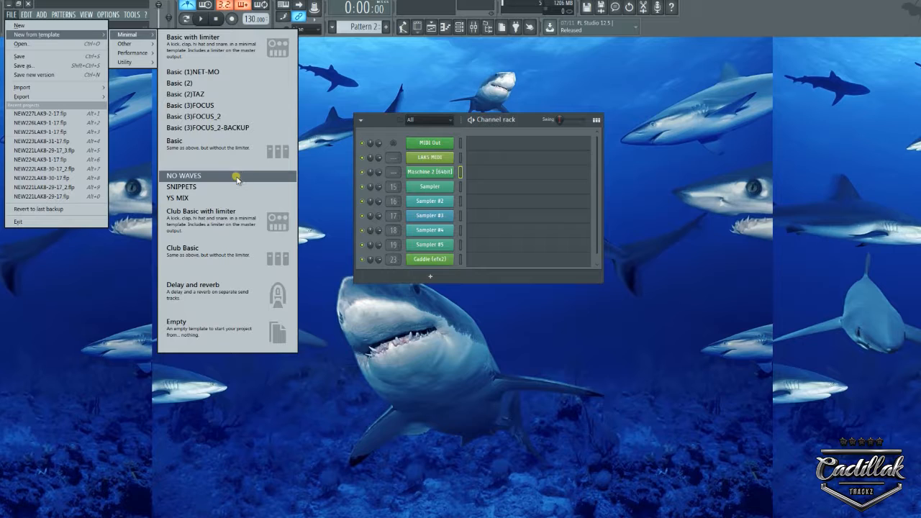
{"action": "left_click", "coordinate": [331, 102]}
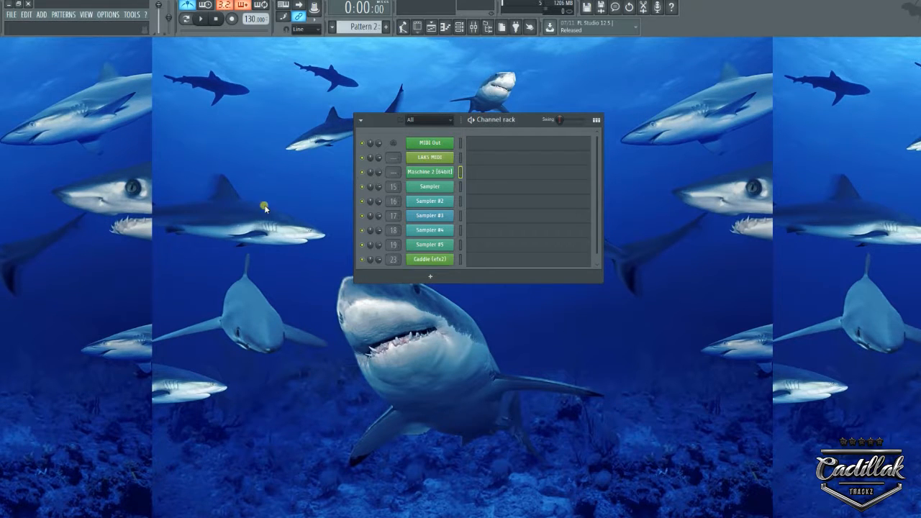
{"action": "left_click_drag", "start_coordinate": [525, 122], "coordinate": [533, 203]}
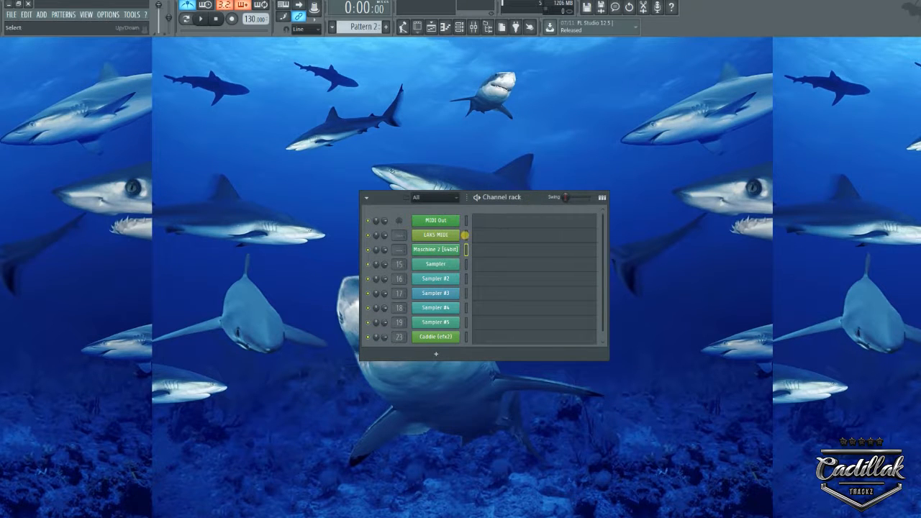
Open and reposition Maschine 2, show the mixer behind it, and widen the left browser.
{"action": "left_click", "coordinate": [447, 252]}
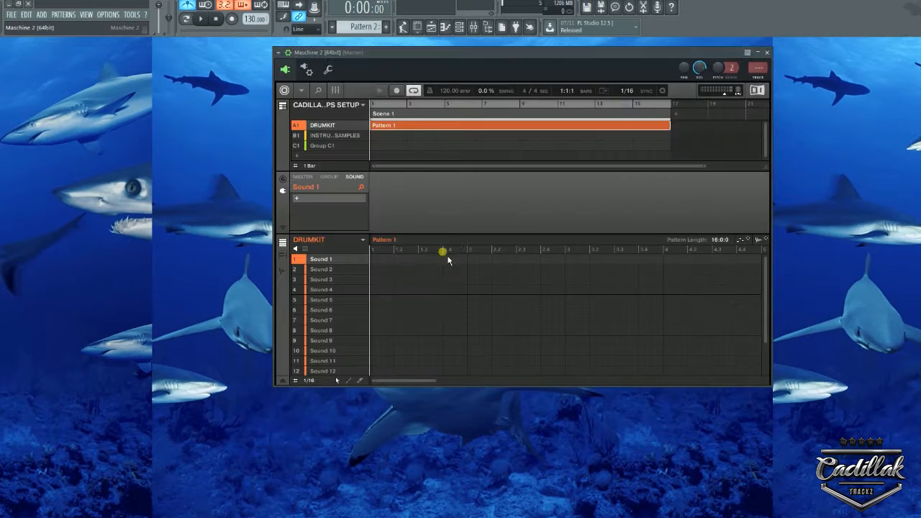
{"action": "left_click_drag", "start_coordinate": [483, 62], "coordinate": [457, 78]}
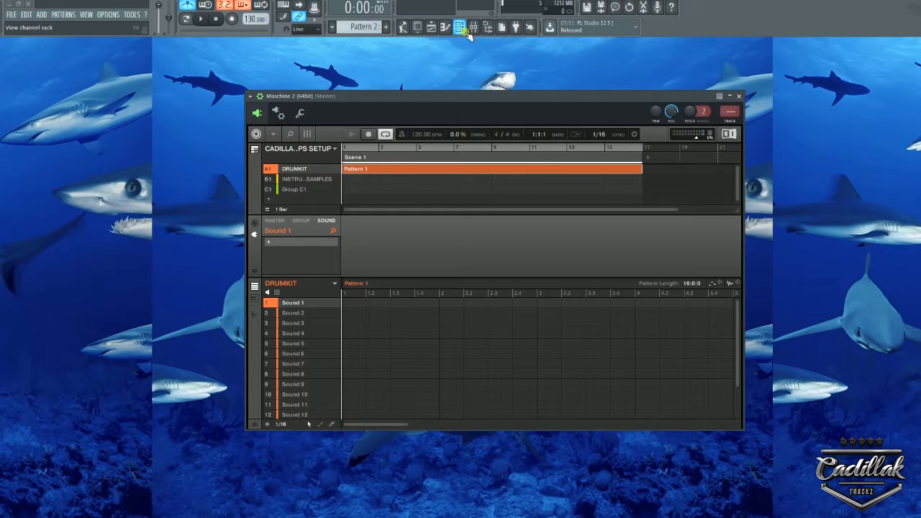
{"action": "left_click", "coordinate": [474, 29]}
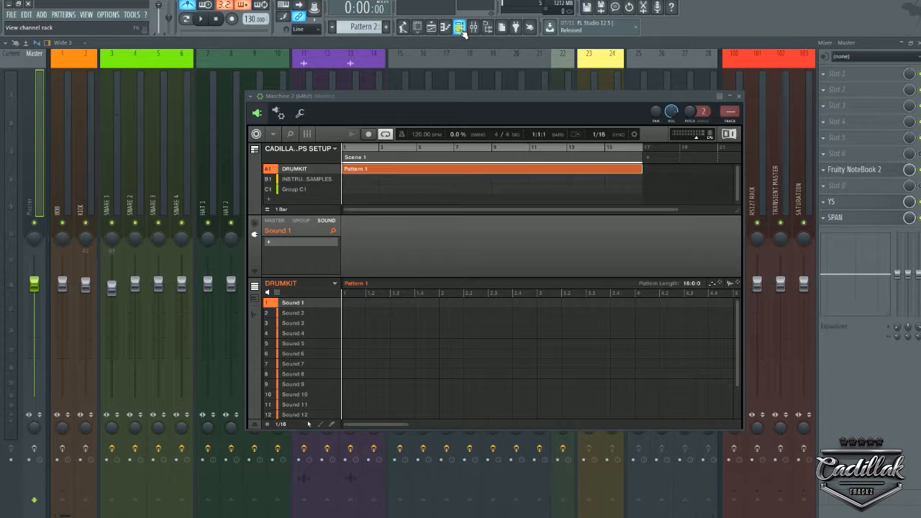
{"action": "left_click_drag", "start_coordinate": [3, 134], "coordinate": [292, 135]}
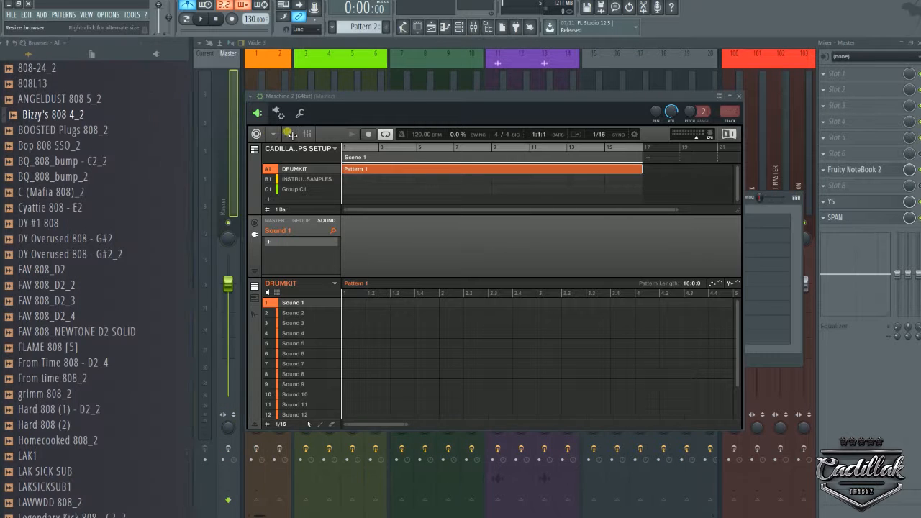
Collapse the 808 browser folder, open Fruity NoteBook 2, and place it top right beside Maschine 2.
{"action": "left_click", "coordinate": [8, 43]}
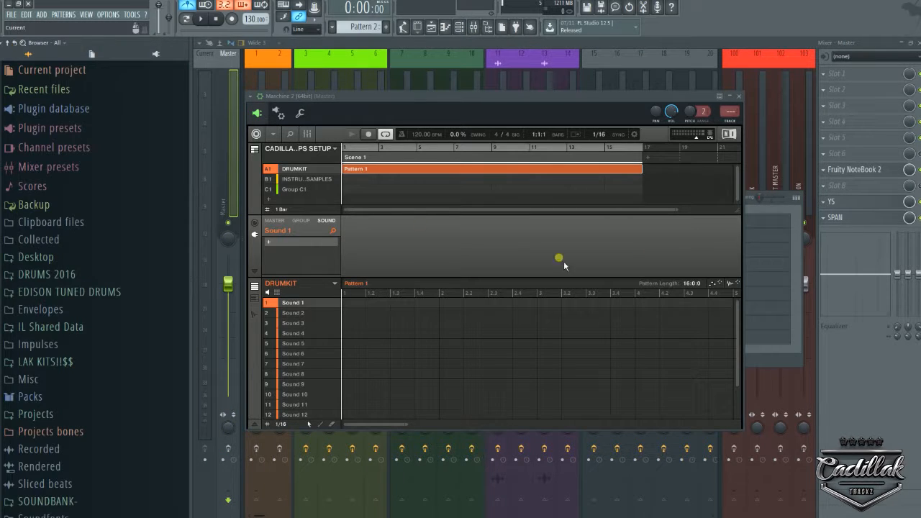
{"action": "left_click", "coordinate": [852, 175]}
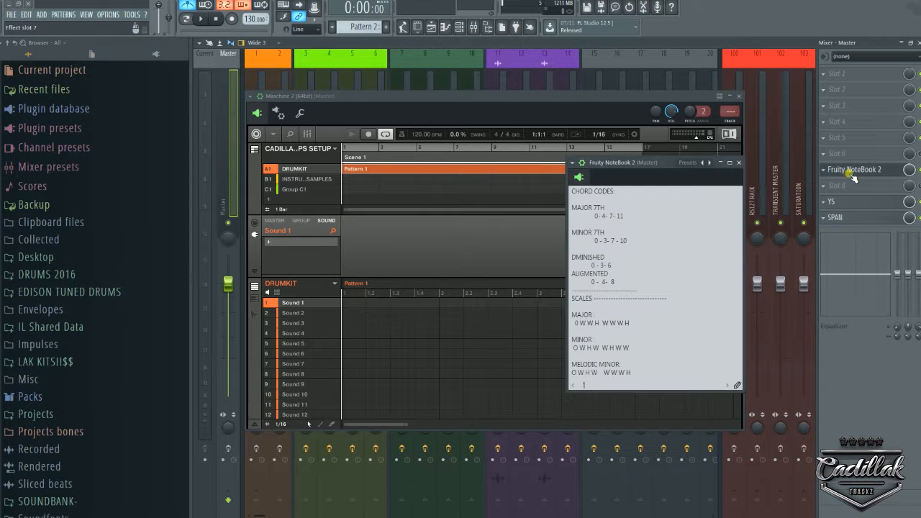
{"action": "left_click_drag", "start_coordinate": [665, 160], "coordinate": [838, 62]}
{"action": "left_click_drag", "start_coordinate": [670, 101], "coordinate": [618, 47]}
{"action": "left_click_drag", "start_coordinate": [839, 65], "coordinate": [793, 45]}
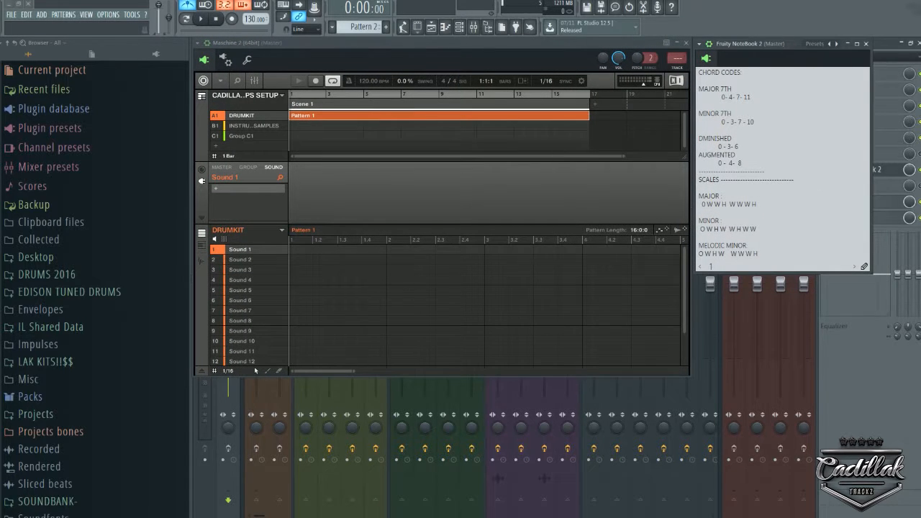
{"action": "left_click", "coordinate": [85, 15]}
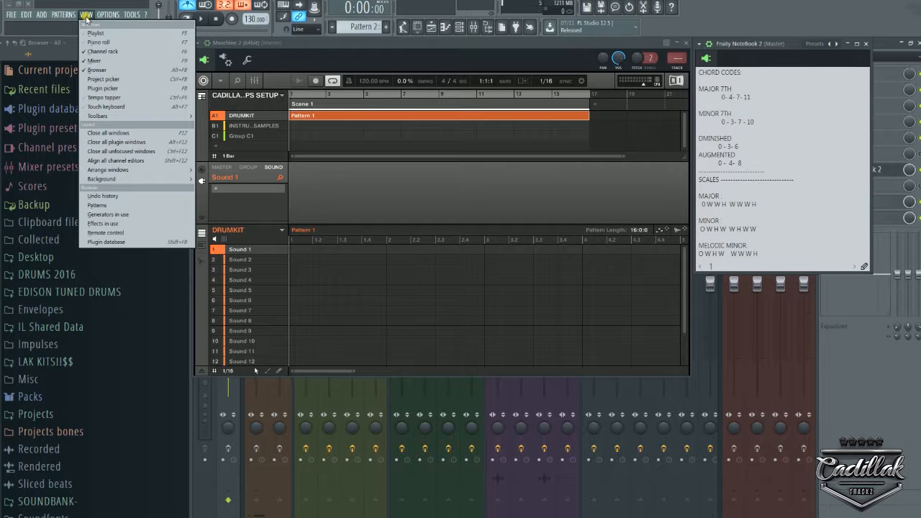
Save the current window arrangement with View > Arrange windows > Save custom layout.
{"action": "mouse_move", "coordinate": [137, 170]}
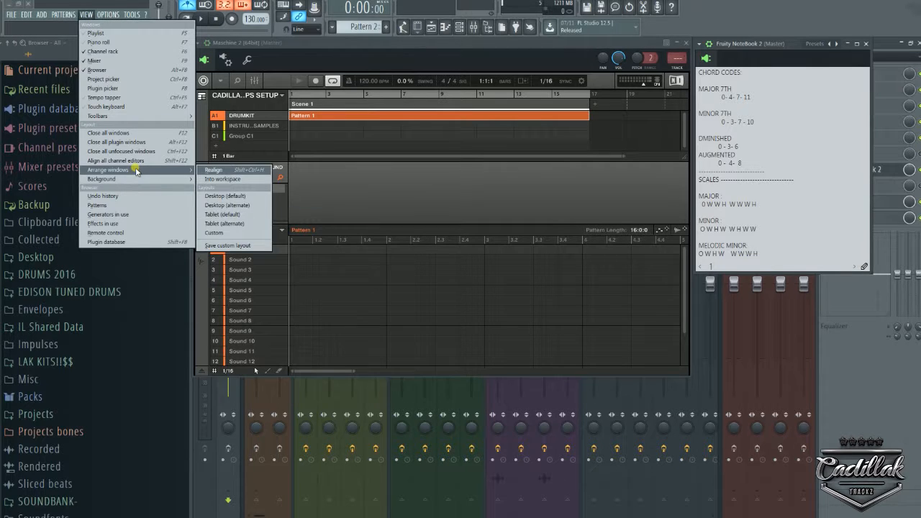
{"action": "left_click", "coordinate": [236, 246]}
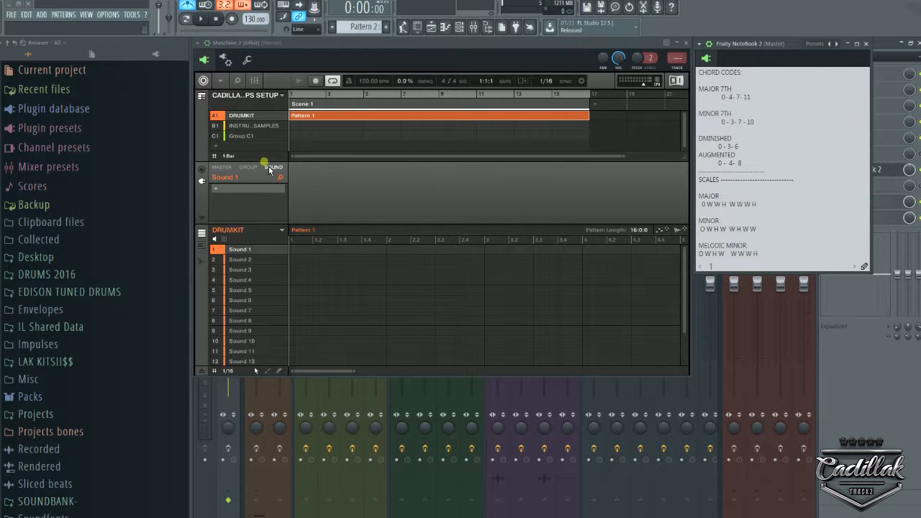
{"action": "left_click", "coordinate": [11, 15]}
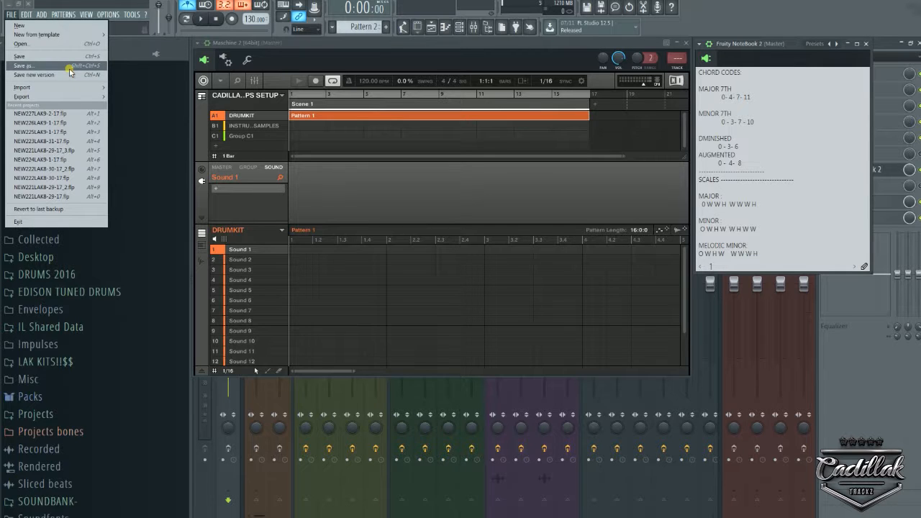
Dismiss the File menu, maximize Fruity NoteBook 2, then close it.
{"action": "mouse_move", "coordinate": [43, 34]}
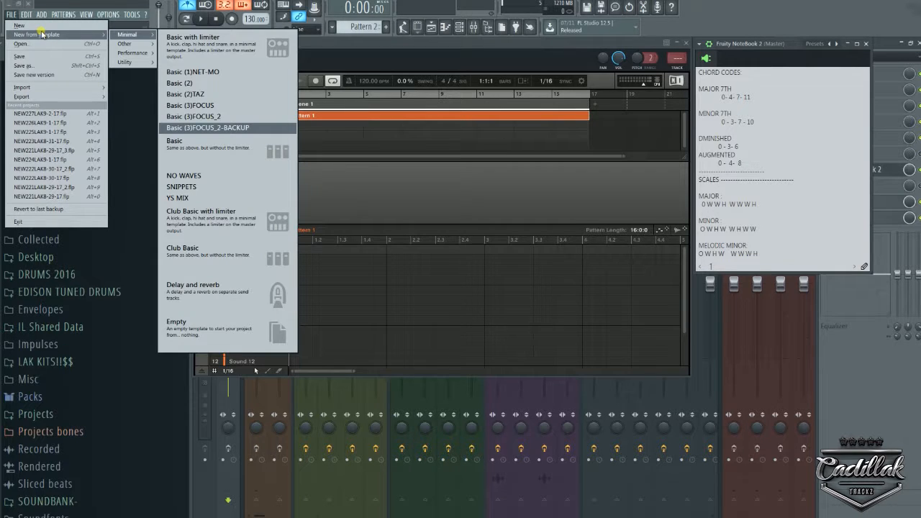
{"action": "left_click", "coordinate": [849, 20]}
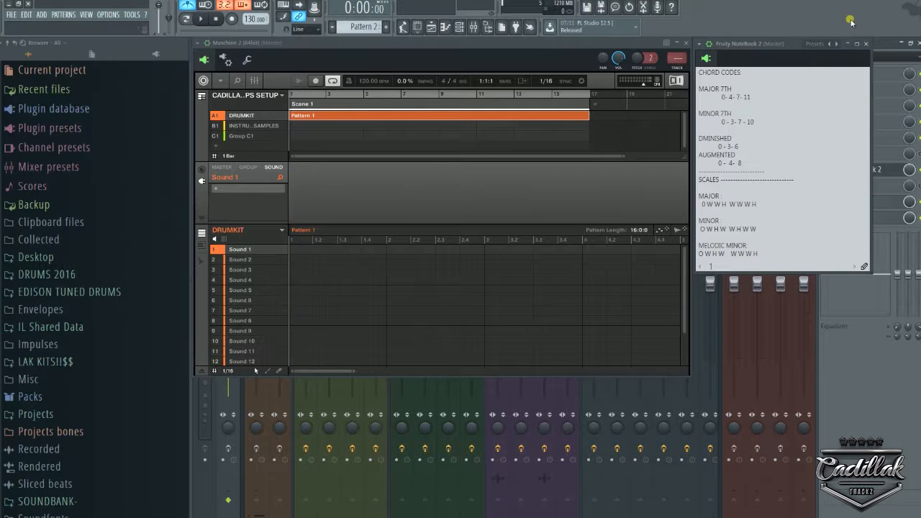
{"action": "left_click", "coordinate": [862, 45]}
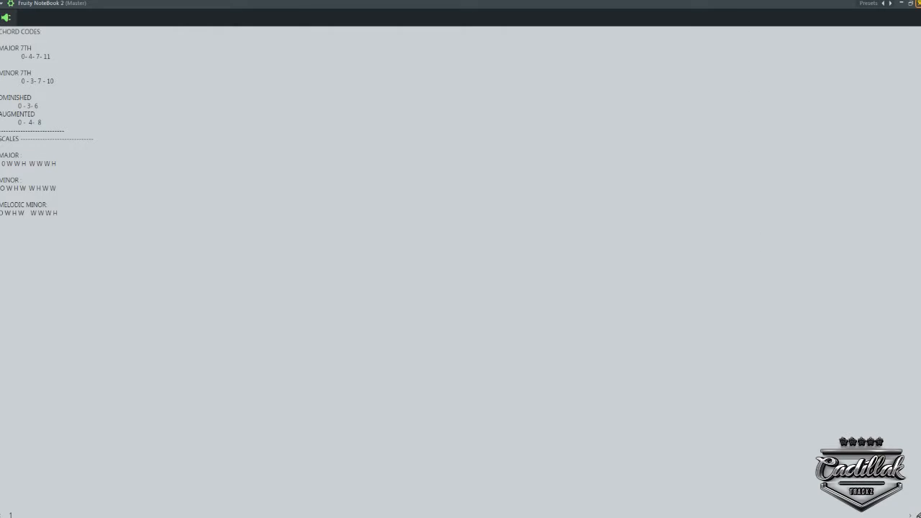
{"action": "left_click", "coordinate": [917, 3]}
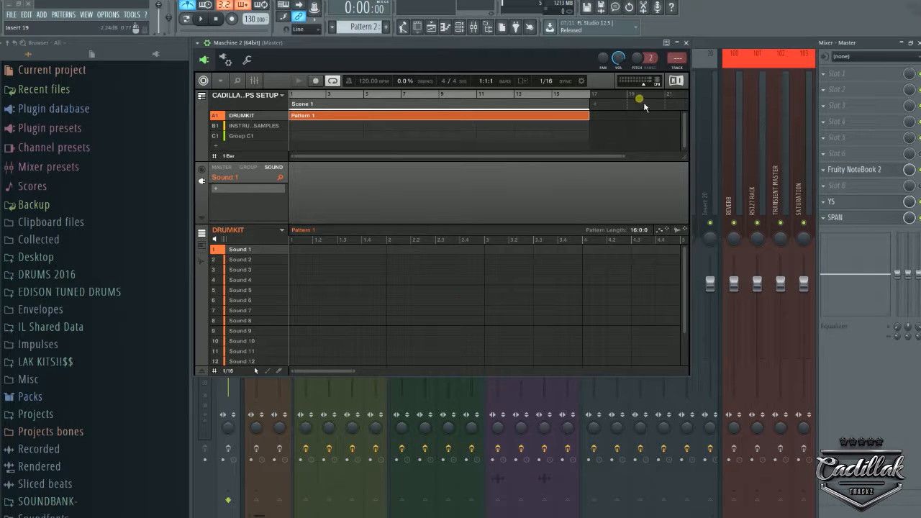